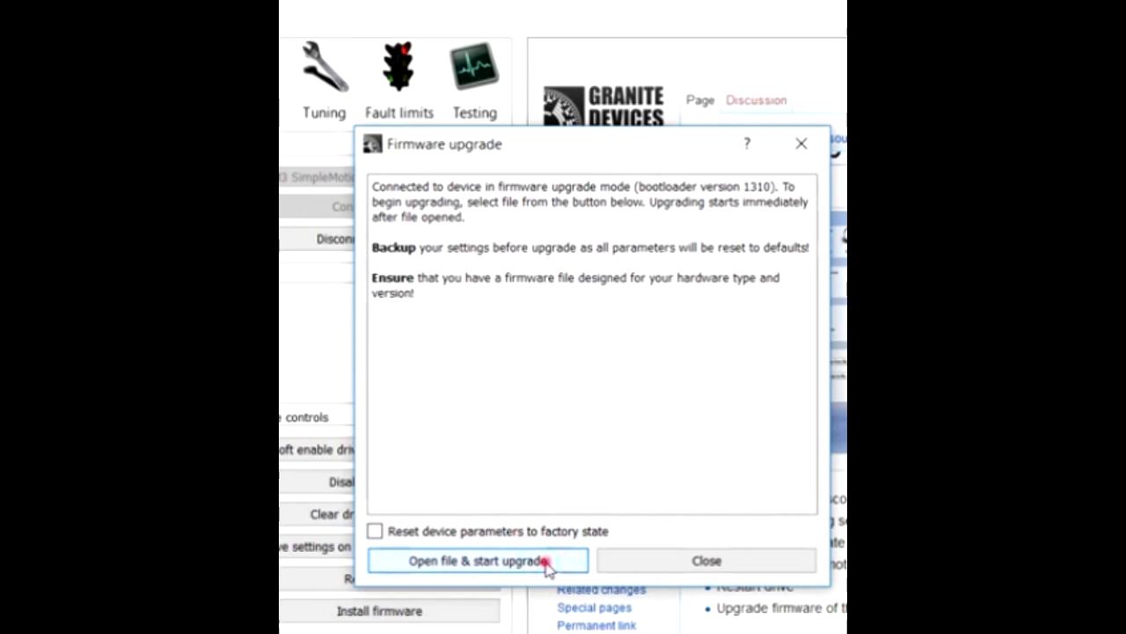
# Step: Start Install firmware so the file browser lists IONIFW-1.7.12.gdf for the drive upgrade
pyautogui.click(547, 565)
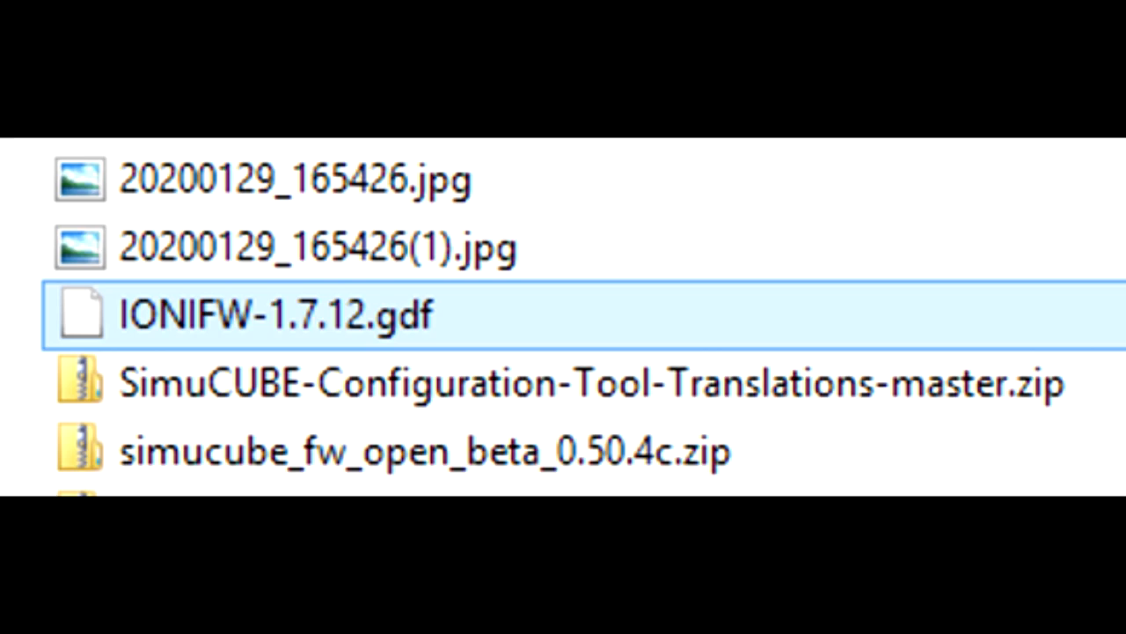